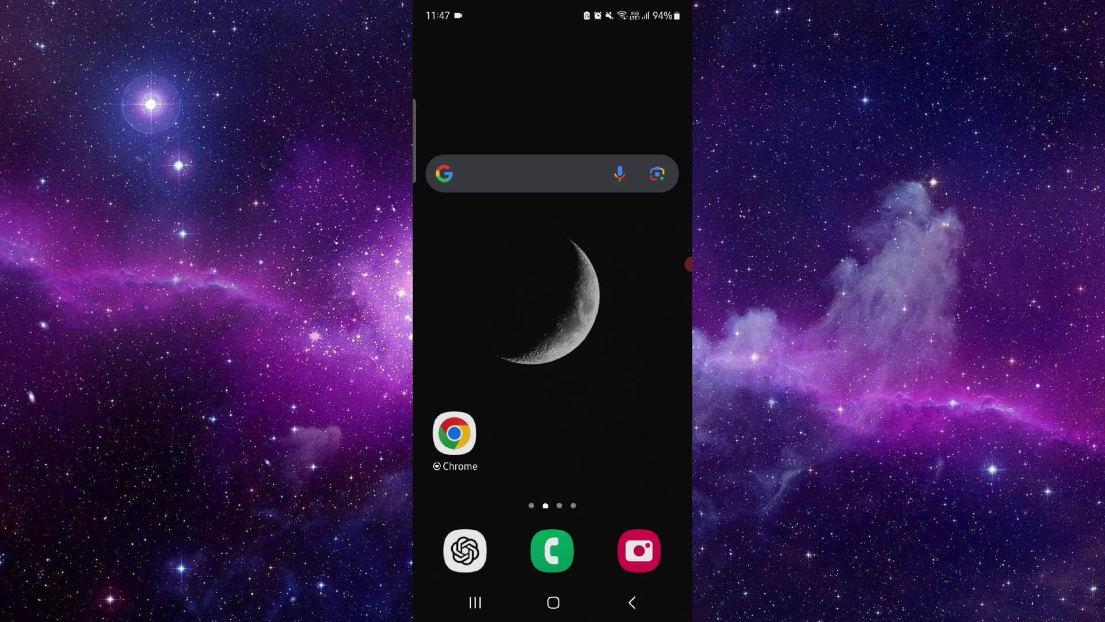
# Step: Open the Samsung Notes note with the Google Docs Dark Mode steps
pyautogui.click(475, 603)
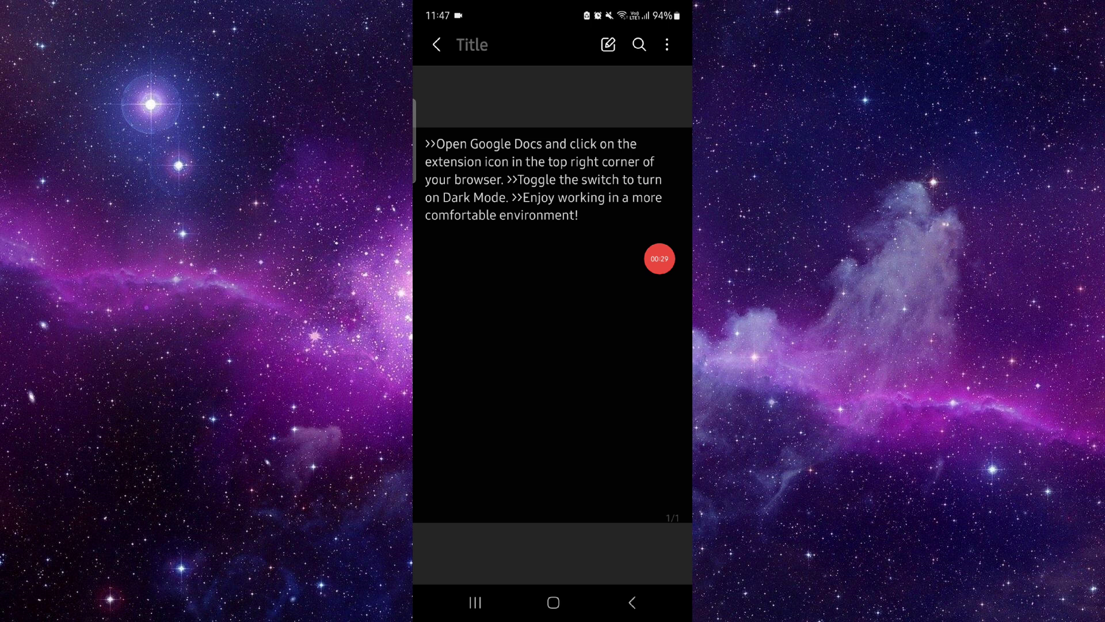
# Step: Exit Samsung Notes to the home screen with the moon wallpaper
pyautogui.click(553, 603)
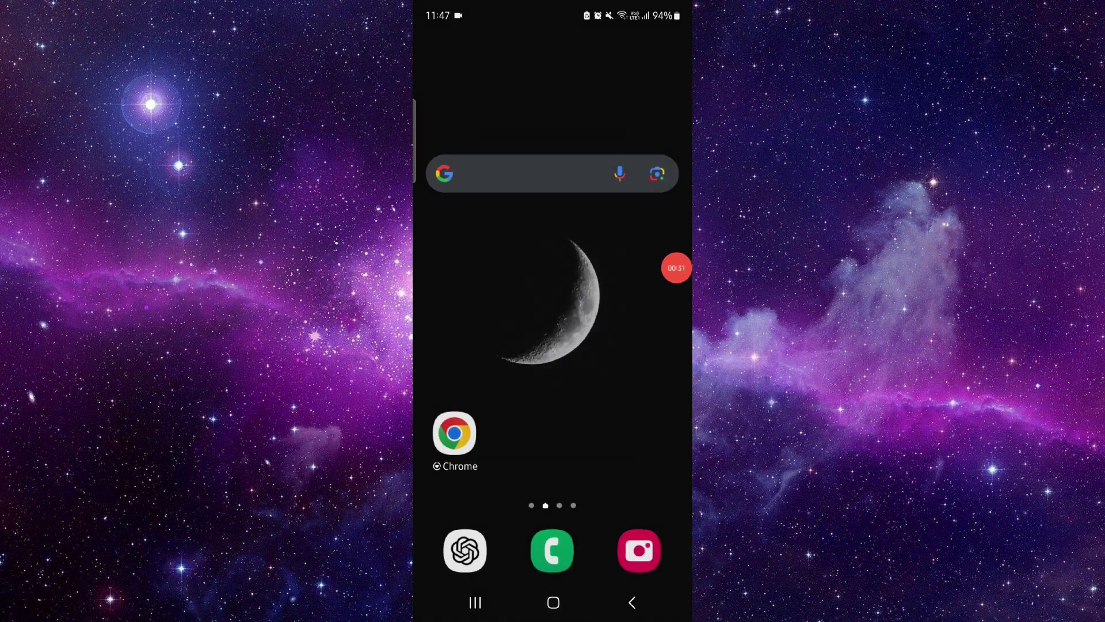